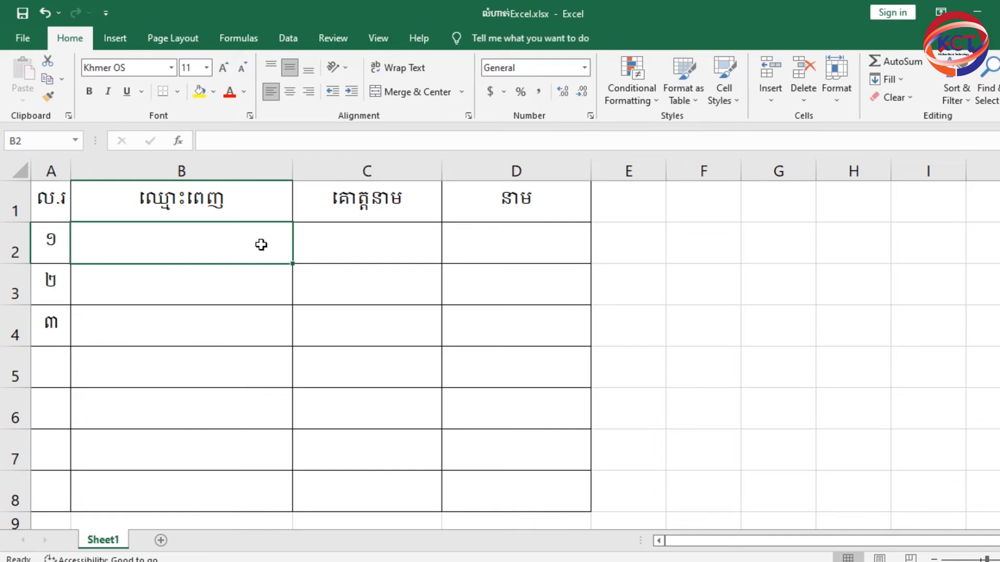
# Enter the first person's full name in cell B2, with a space between family name and given name
pyautogui.click(309, 238)
pyautogui.click(478, 248)
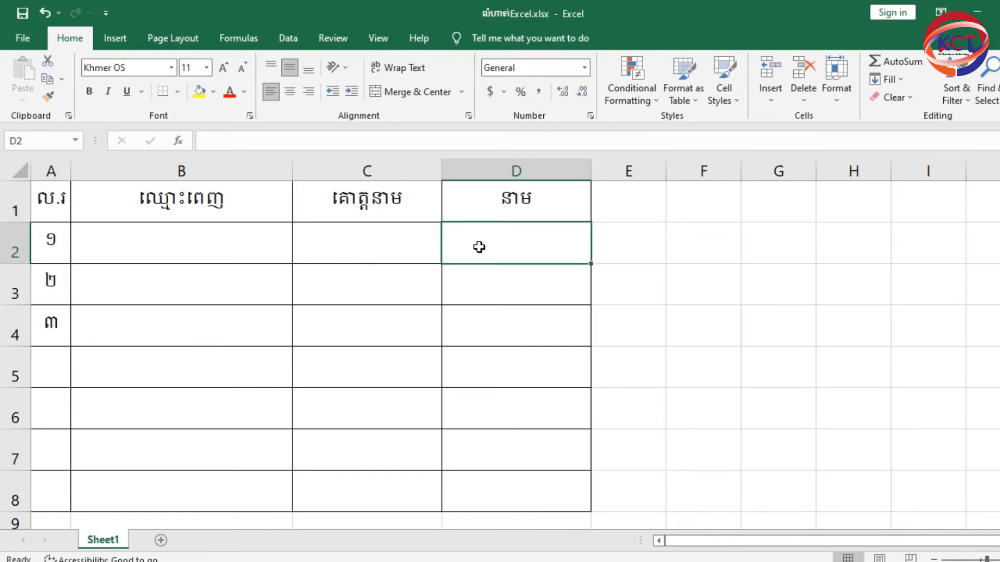
pyautogui.click(239, 245)
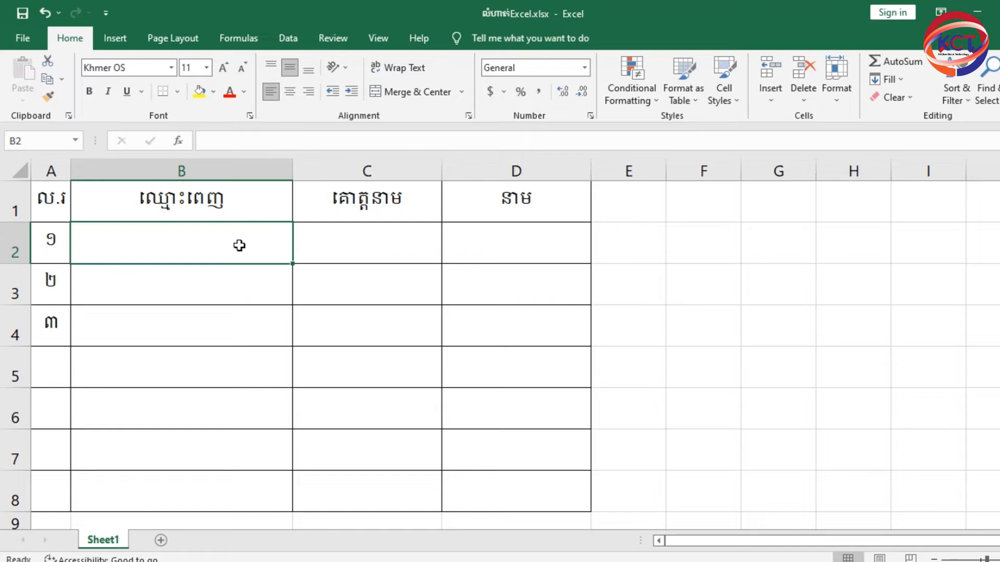
pyautogui.write('ព្រាប')
pyautogui.write(' សុរ')
pyautogui.write('ត្តិ')
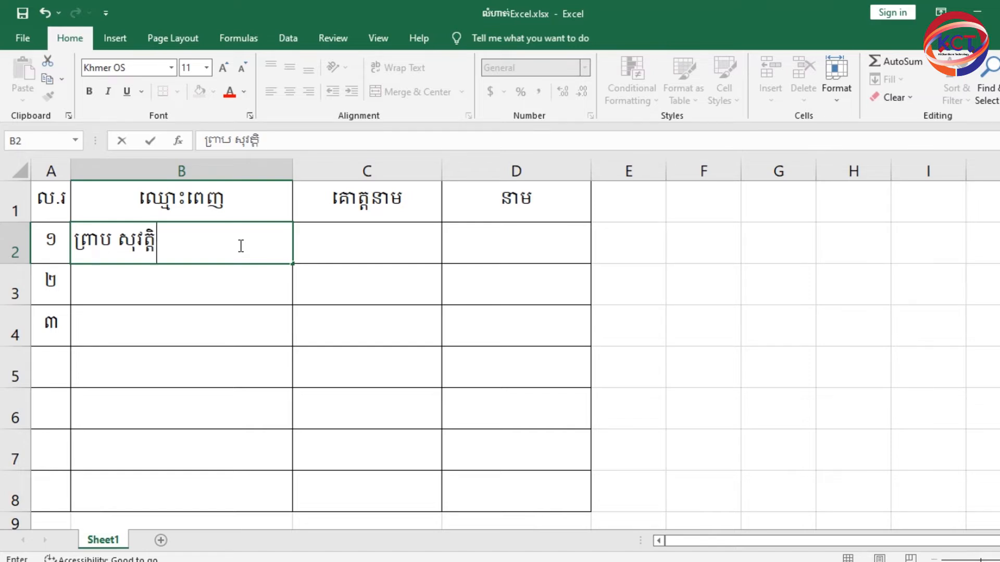
pyautogui.press('Return')
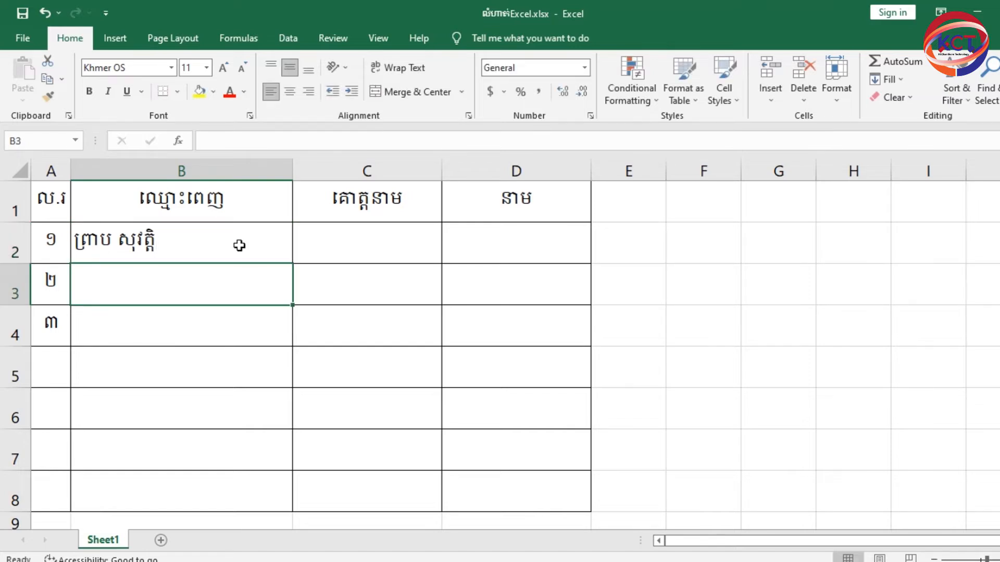
# Enter the second and third people's full names in cells B3 and B4, separating family and given names with a space
pyautogui.write('ឆន')
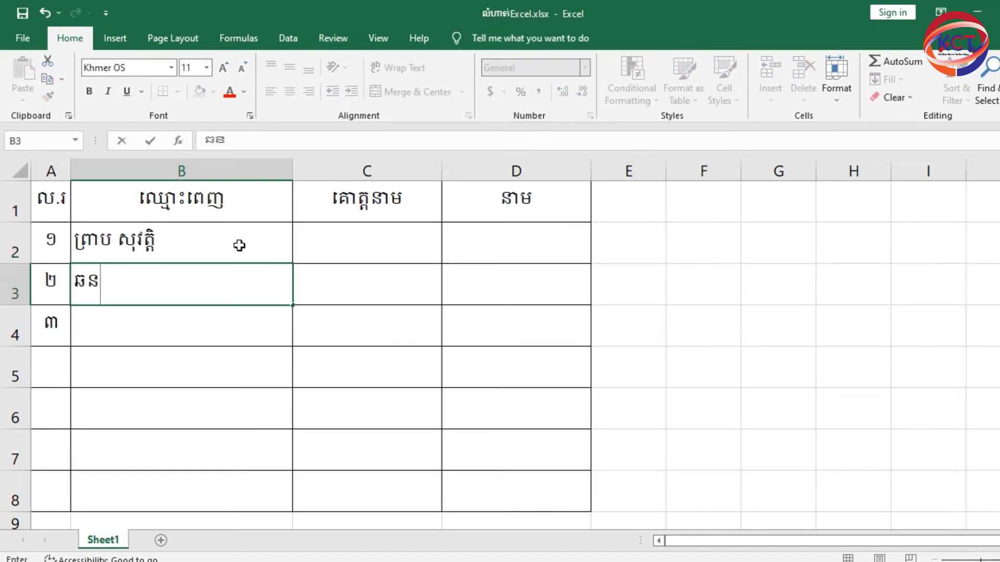
pyautogui.write(' សុវណ្ណ')
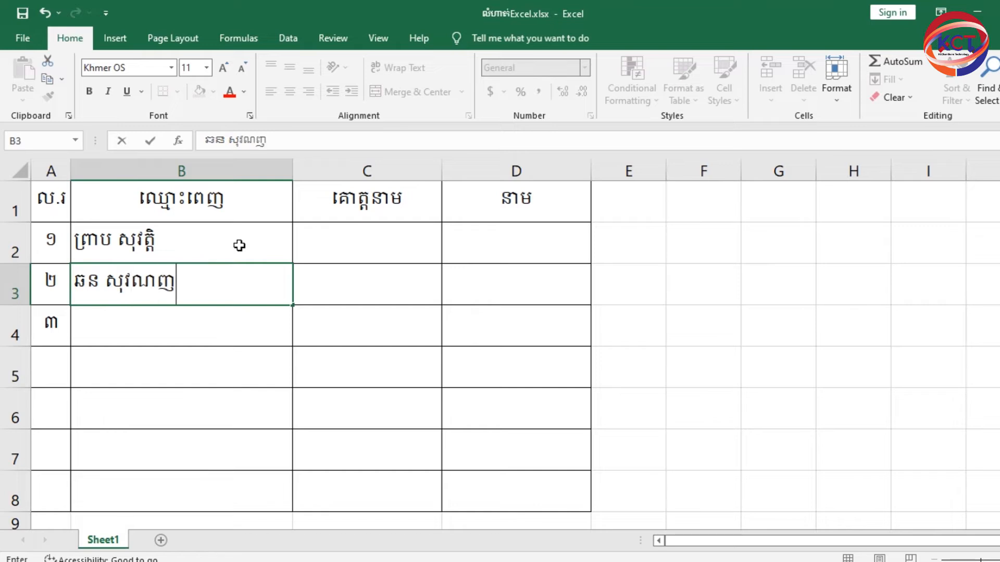
pyautogui.press('BackSpace')
pyautogui.write('្ណរាជ')
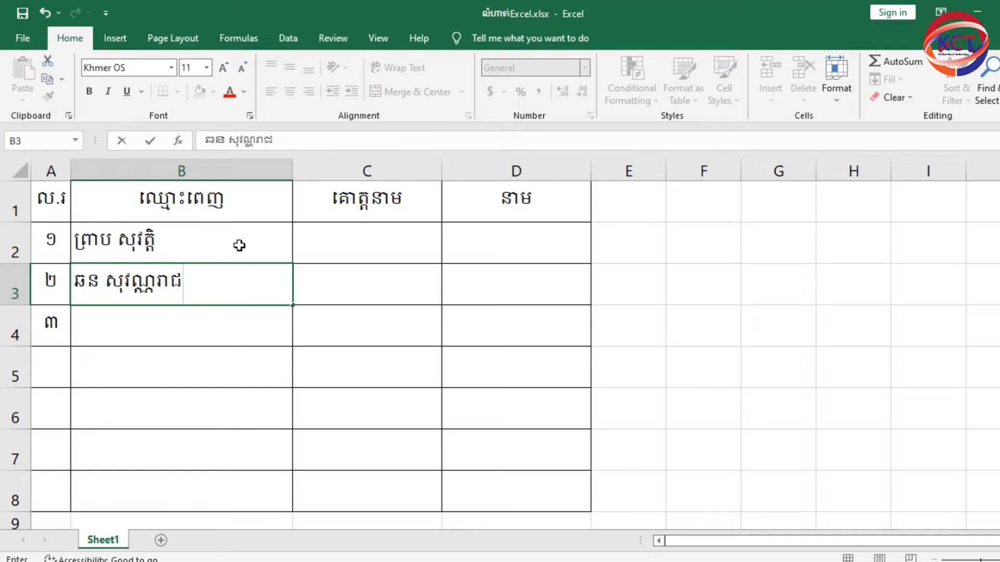
pyautogui.press('Return')
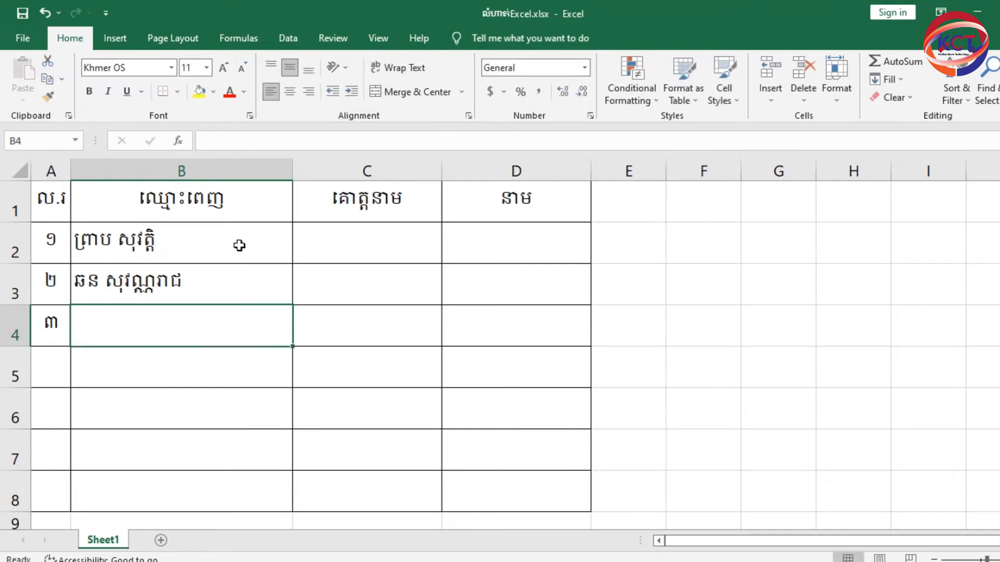
pyautogui.write('សុខ')
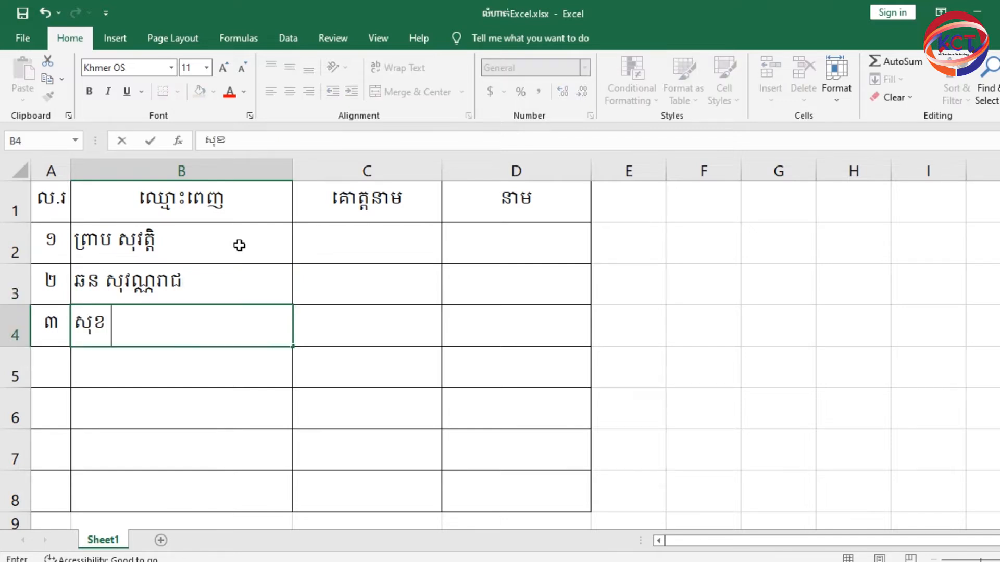
pyautogui.write(' ពិសី')
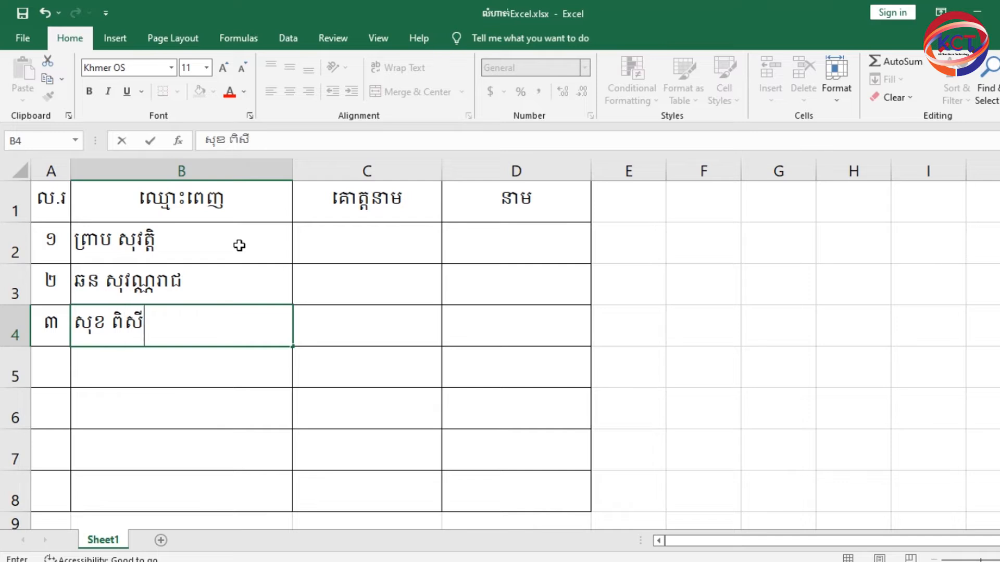
pyautogui.press('Return')
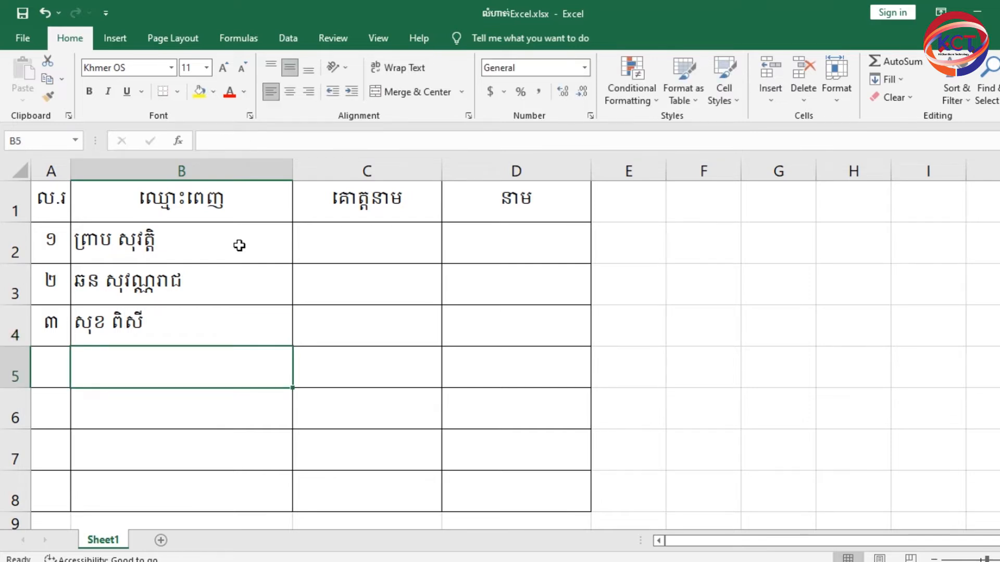
# Extract the family name from B2 into cell C2 with the formula =LEFT(B2,SEARCH(" ",B2)-1)
pyautogui.click(334, 243)
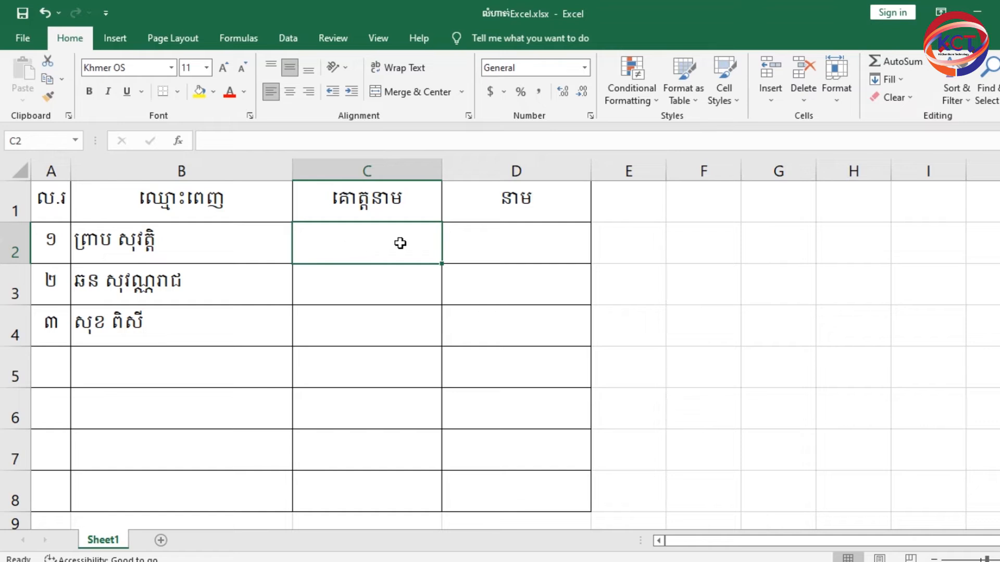
pyautogui.click(473, 241)
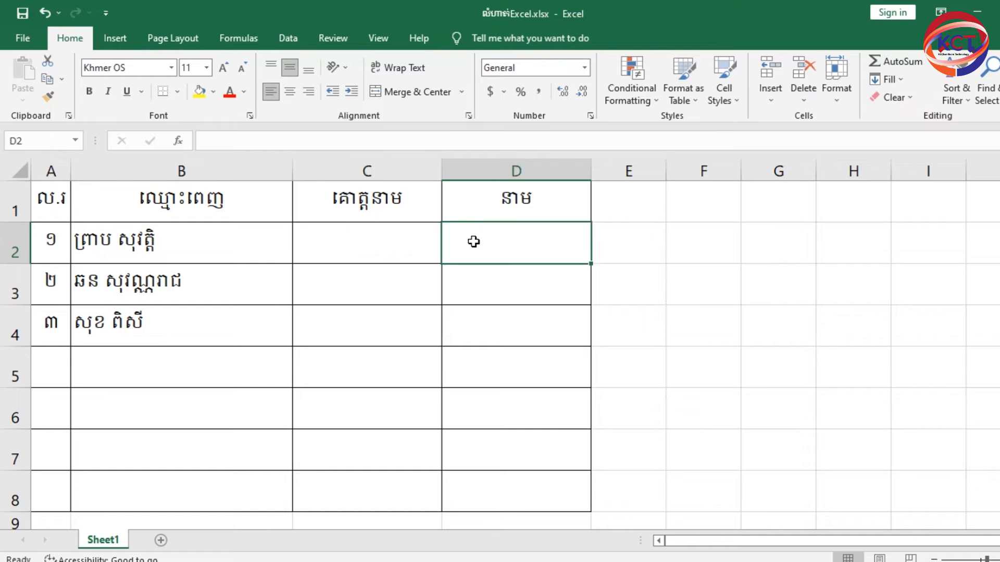
pyautogui.click(406, 244)
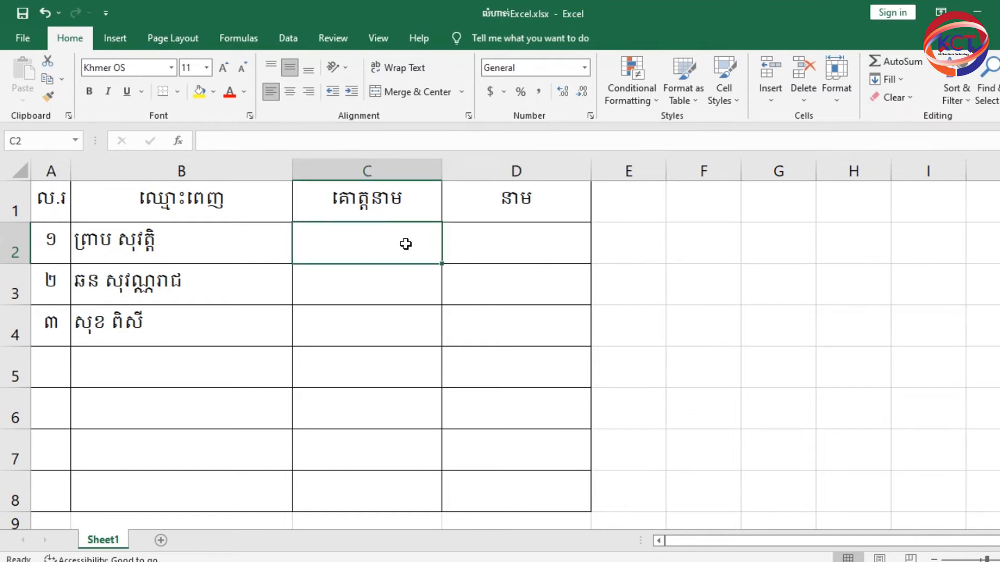
pyautogui.write('=')
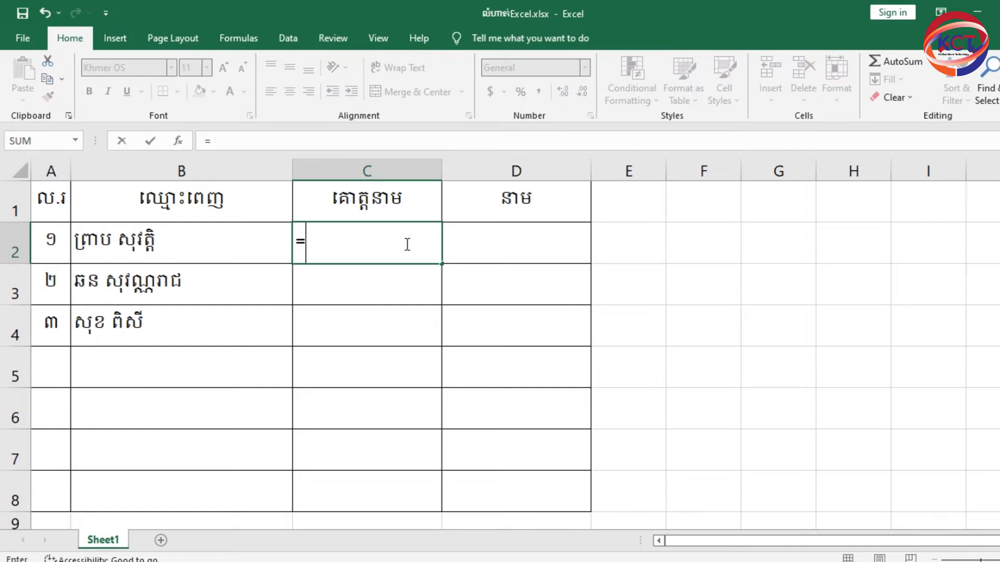
pyautogui.write('le')
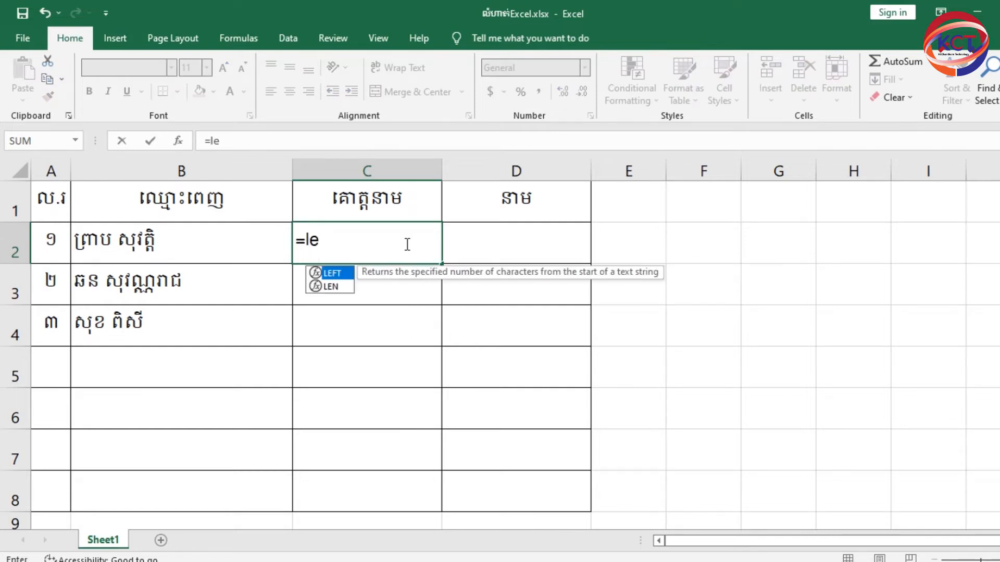
pyautogui.write('ft')
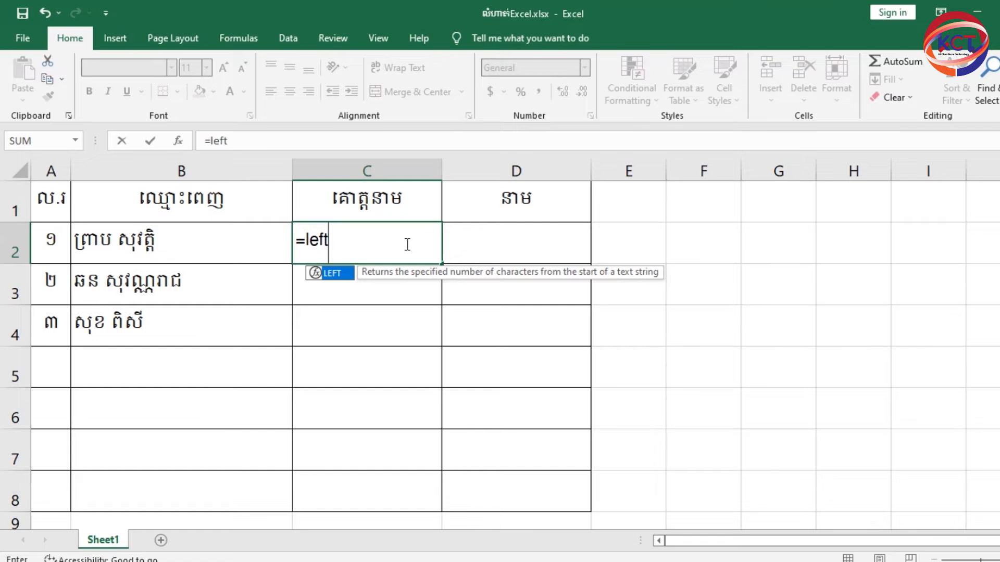
pyautogui.write('(')
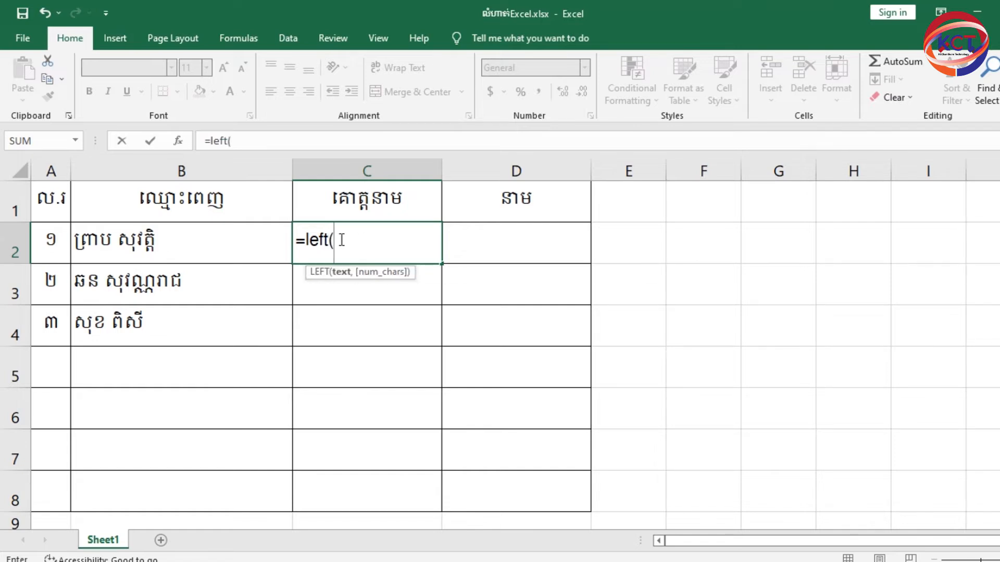
pyautogui.click(209, 229)
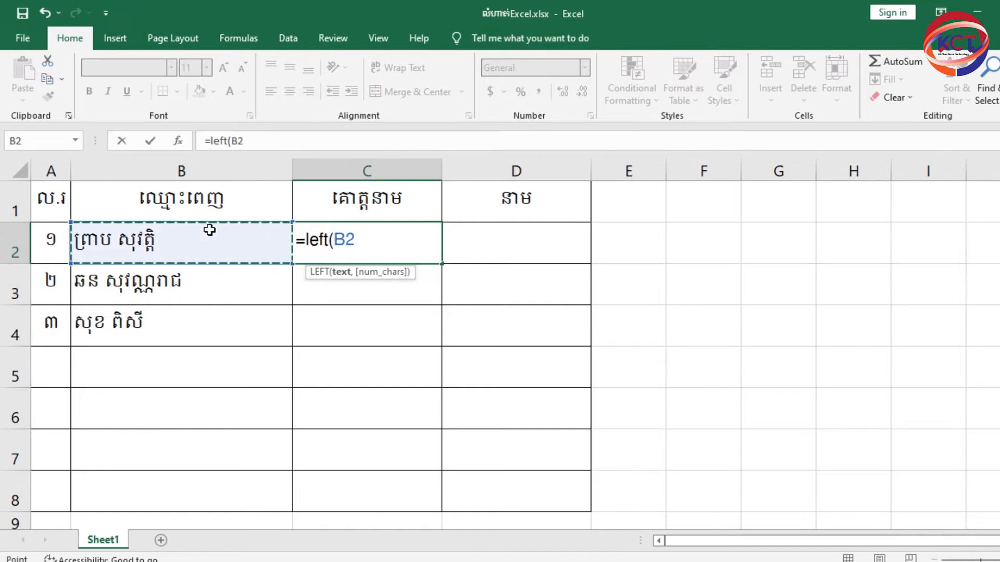
pyautogui.write(',')
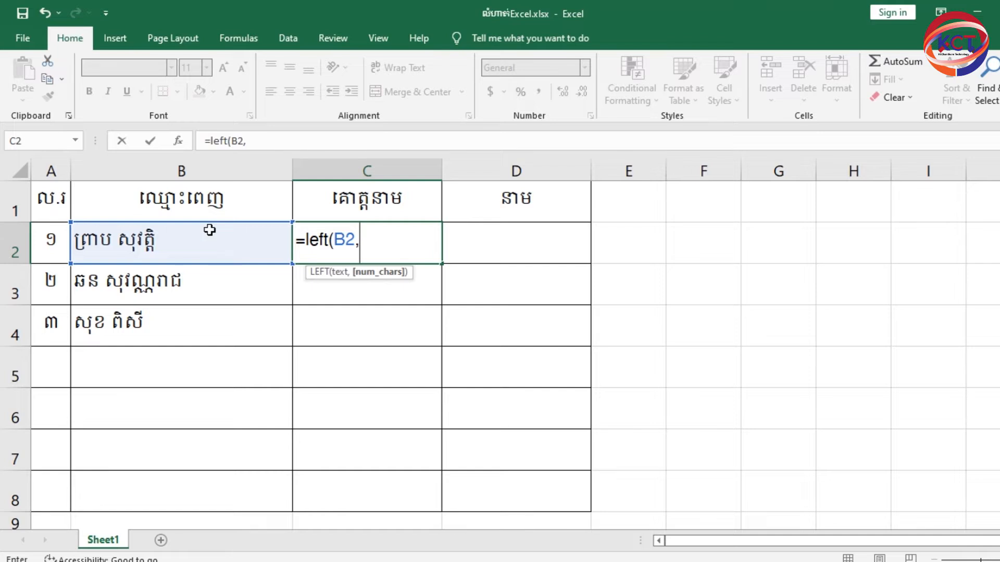
pyautogui.write('search')
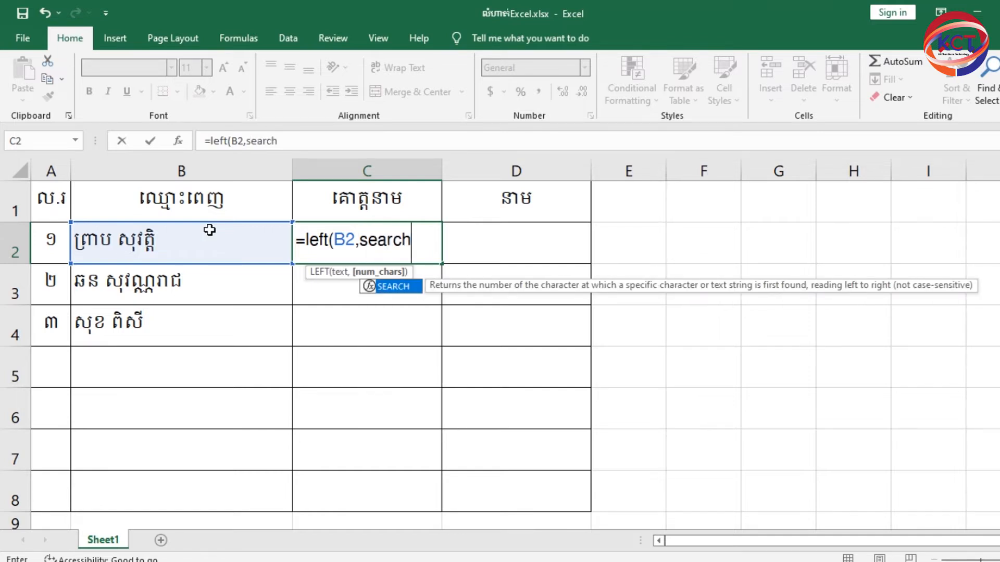
pyautogui.write('("')
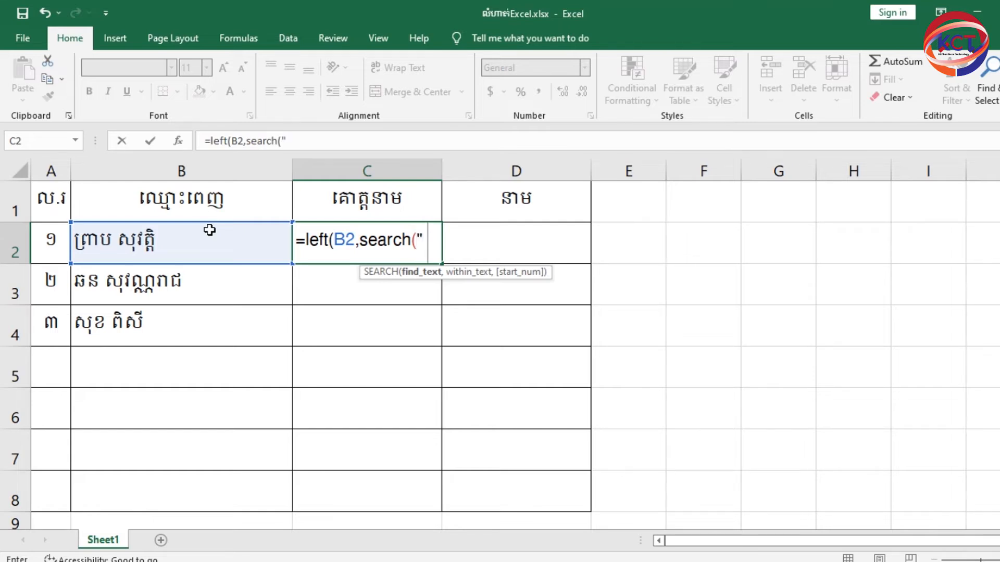
pyautogui.write(' ",')
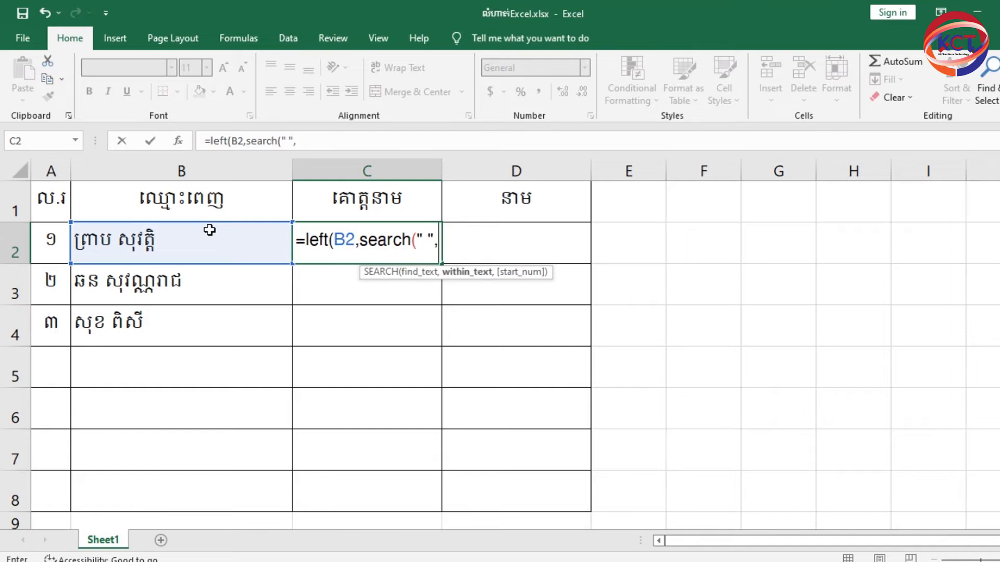
pyautogui.click(235, 239)
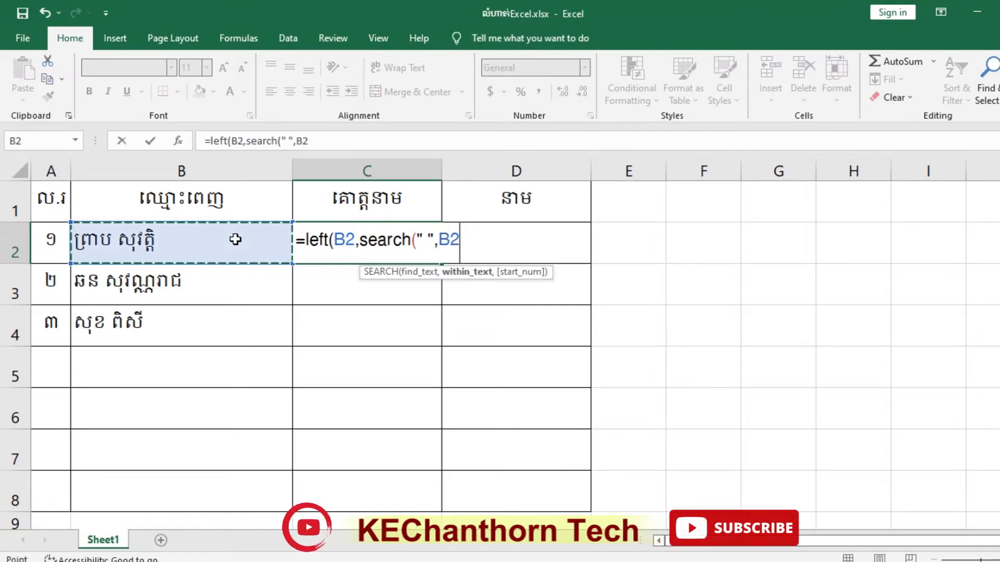
pyautogui.write(')')
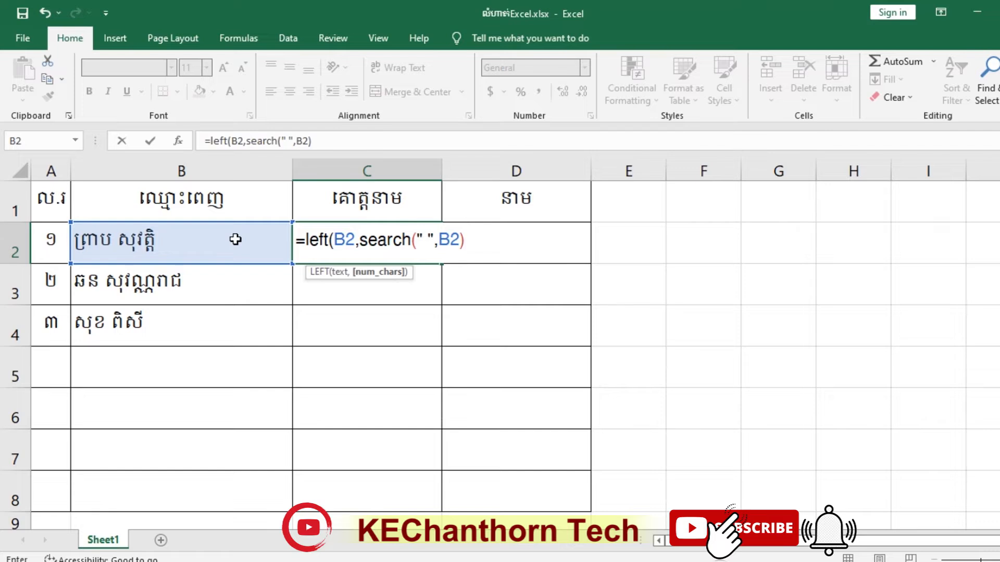
pyautogui.write('-1')
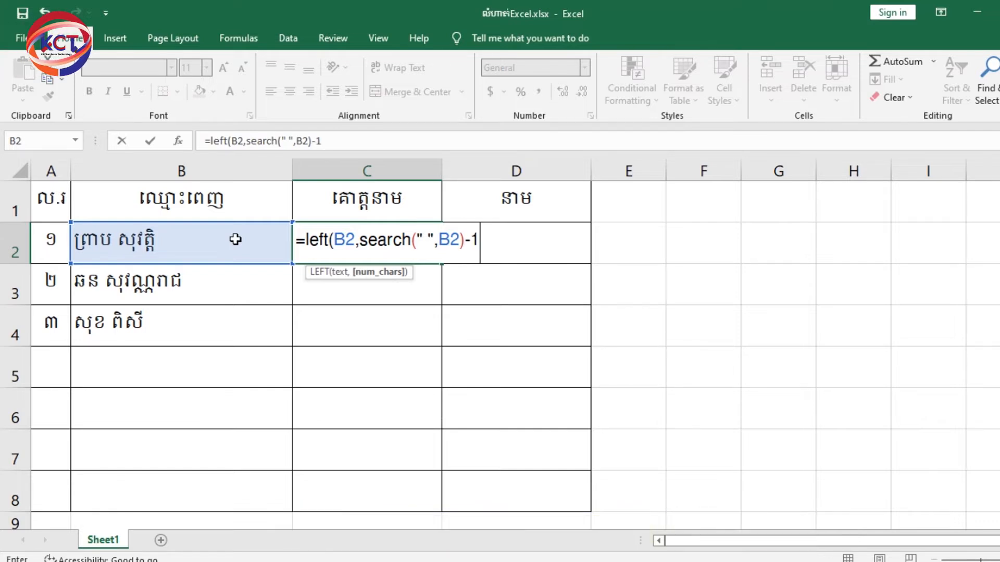
pyautogui.write(')')
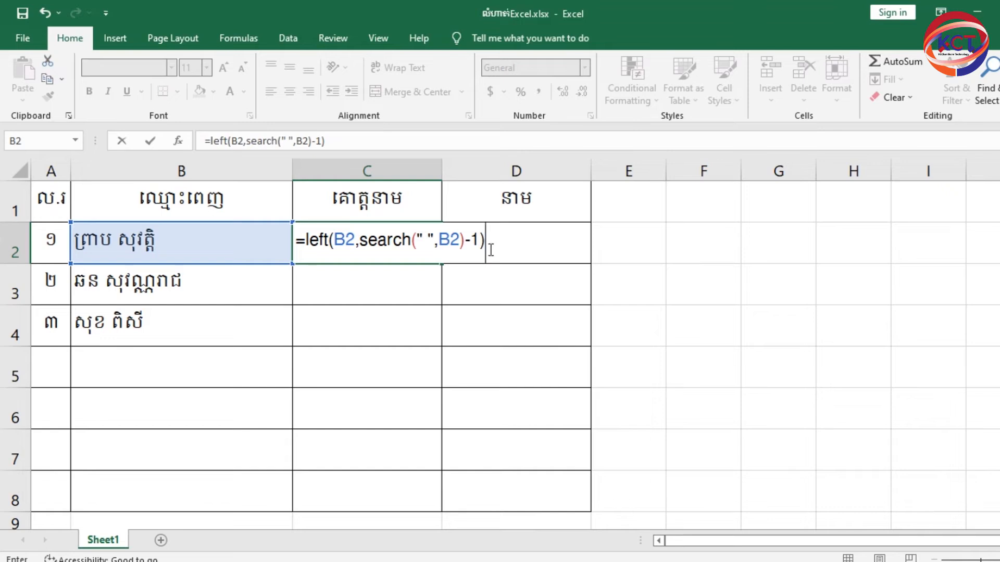
pyautogui.press('Return')
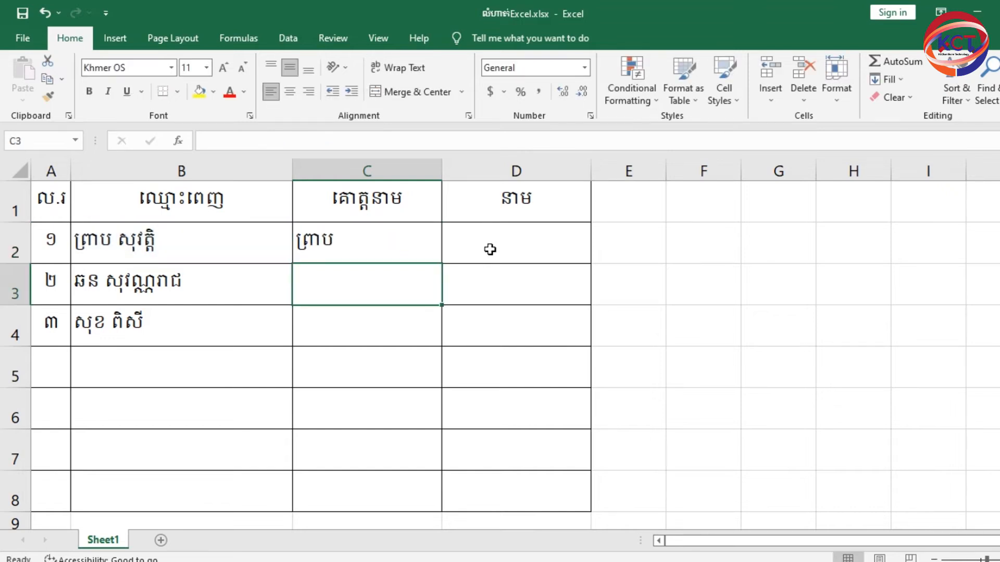
pyautogui.click(407, 256)
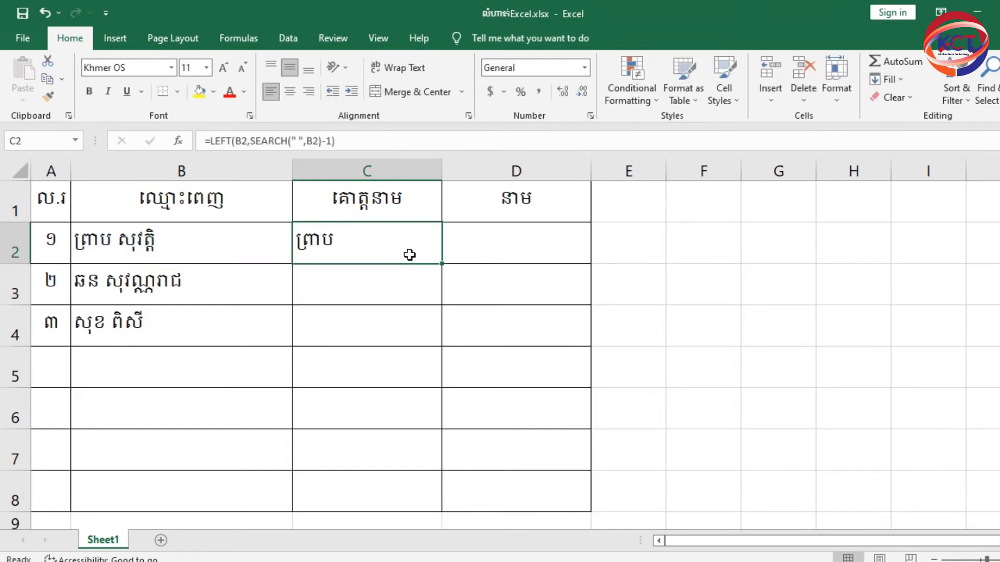
# Extract the given name from B2 into cell D2 with the formula =RIGHT(B2,LEN(B2)-SEARCH(" ",B2))
pyautogui.click(484, 241)
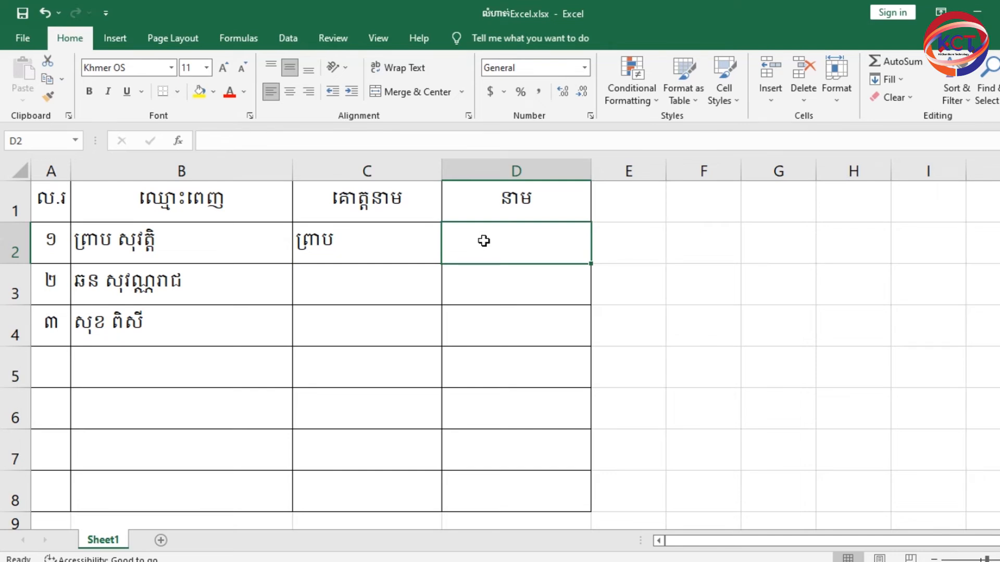
pyautogui.write('=')
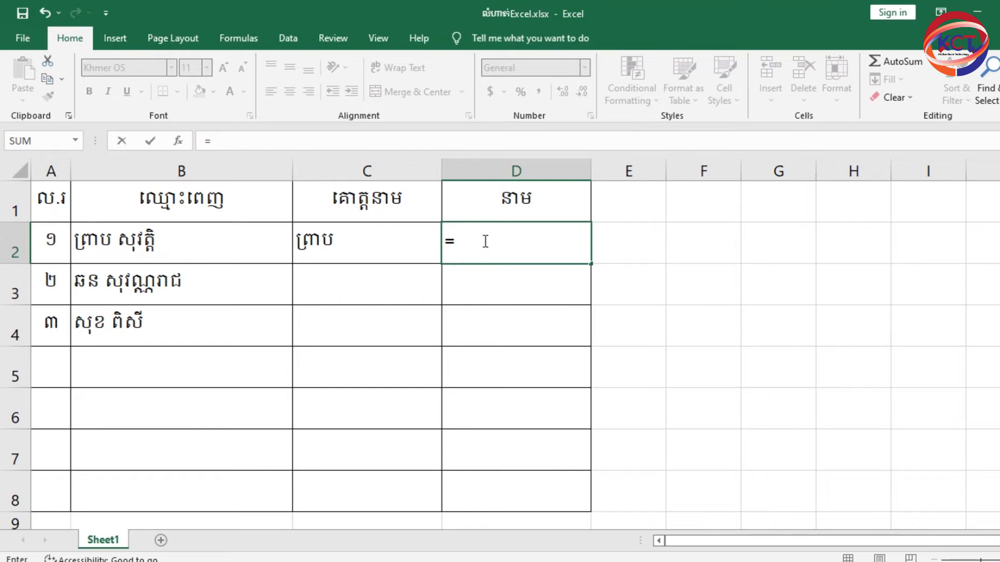
pyautogui.write('right')
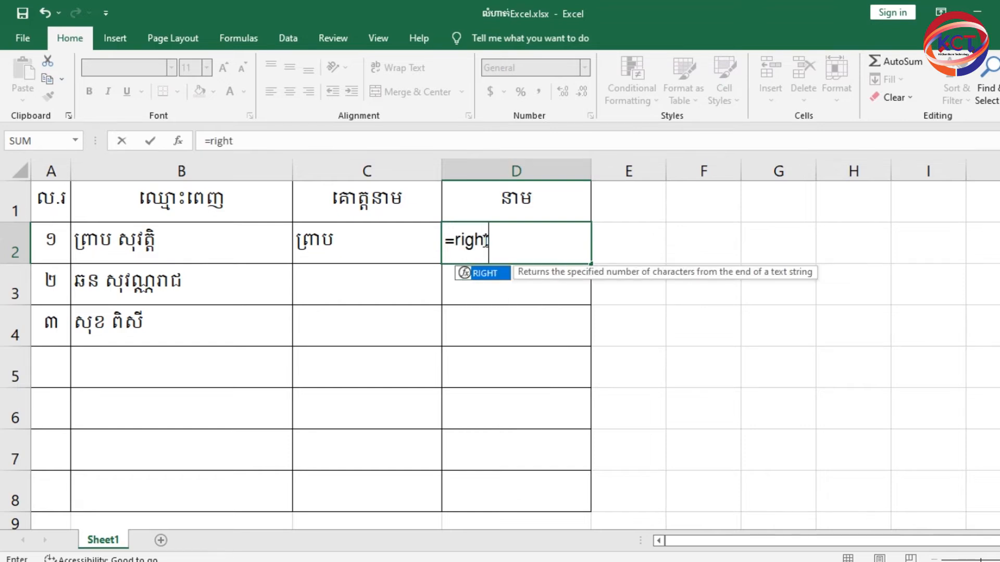
pyautogui.write('(')
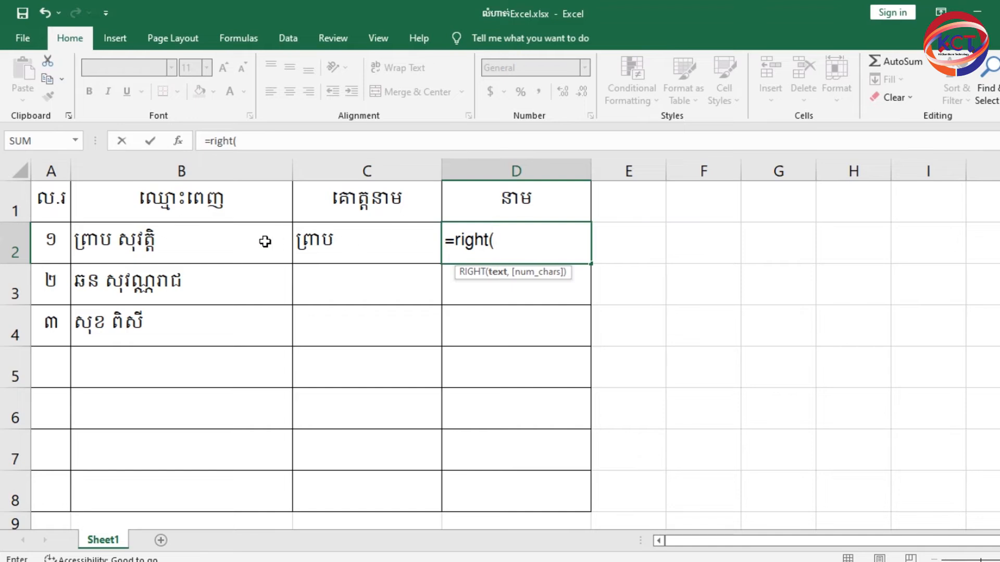
pyautogui.click(239, 242)
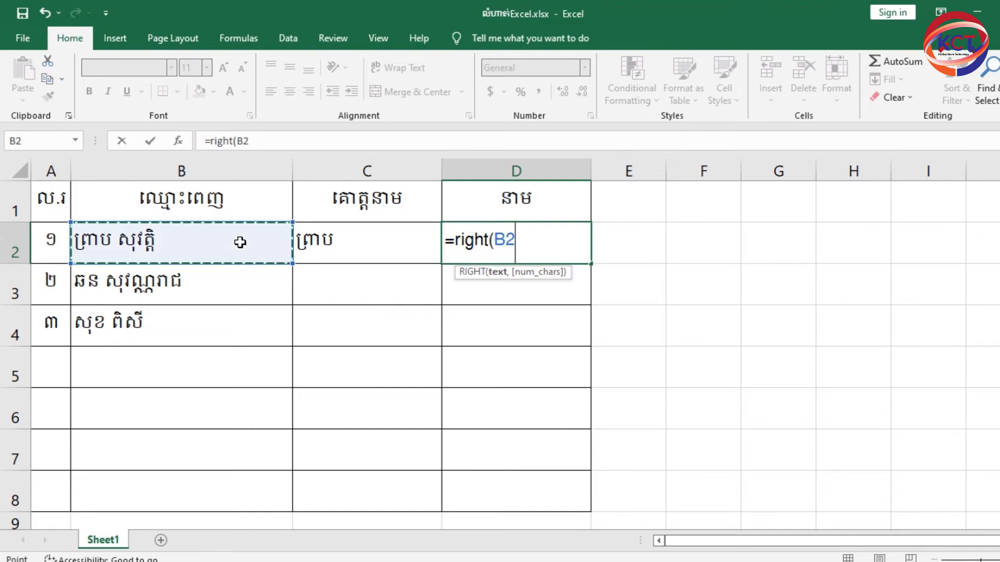
pyautogui.write(',')
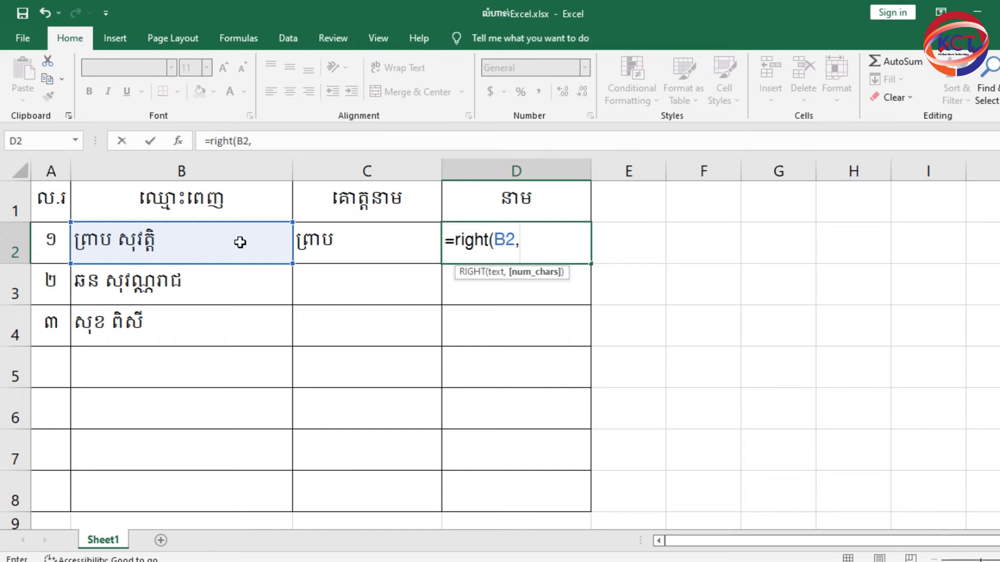
pyautogui.write('le')
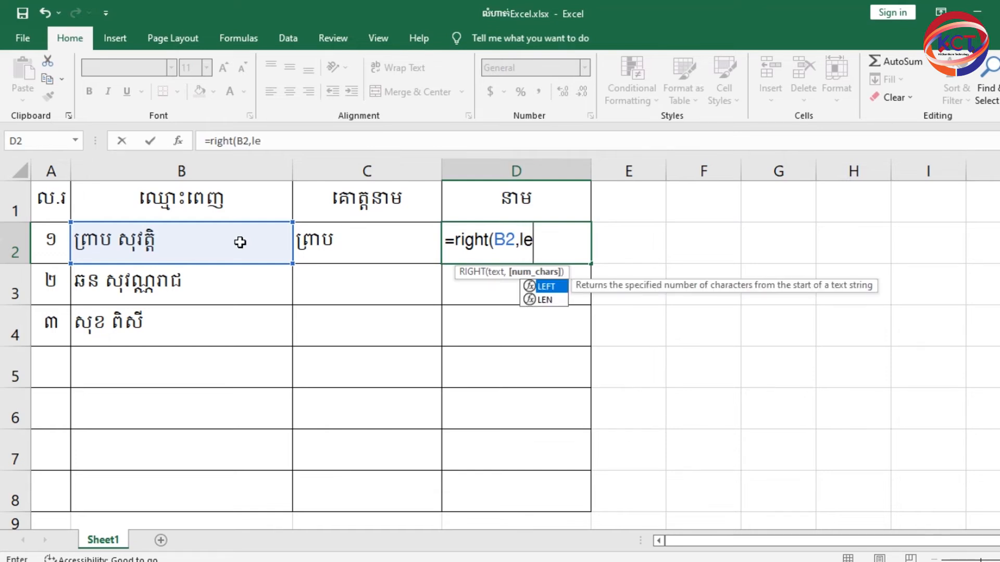
pyautogui.write('n(')
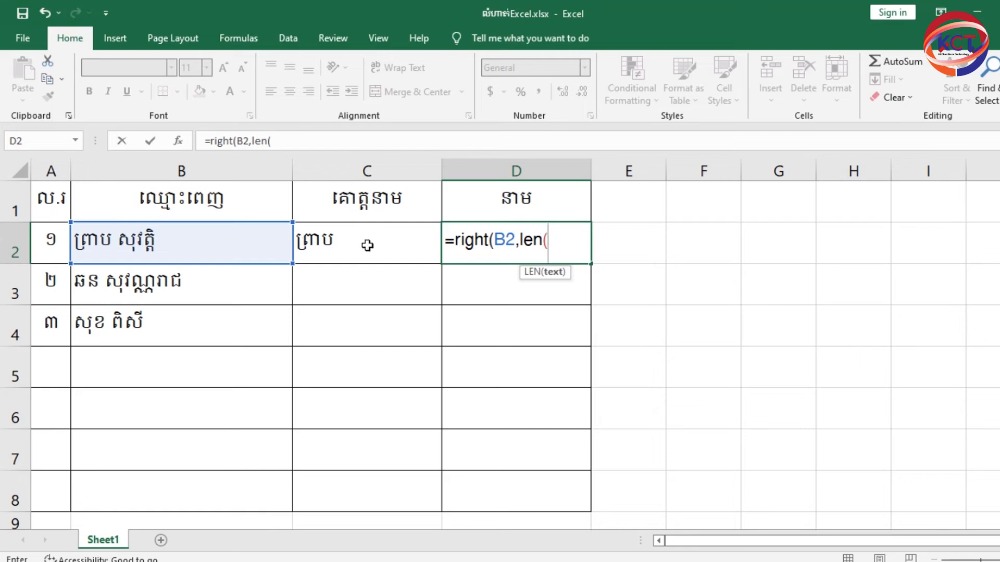
pyautogui.click(243, 244)
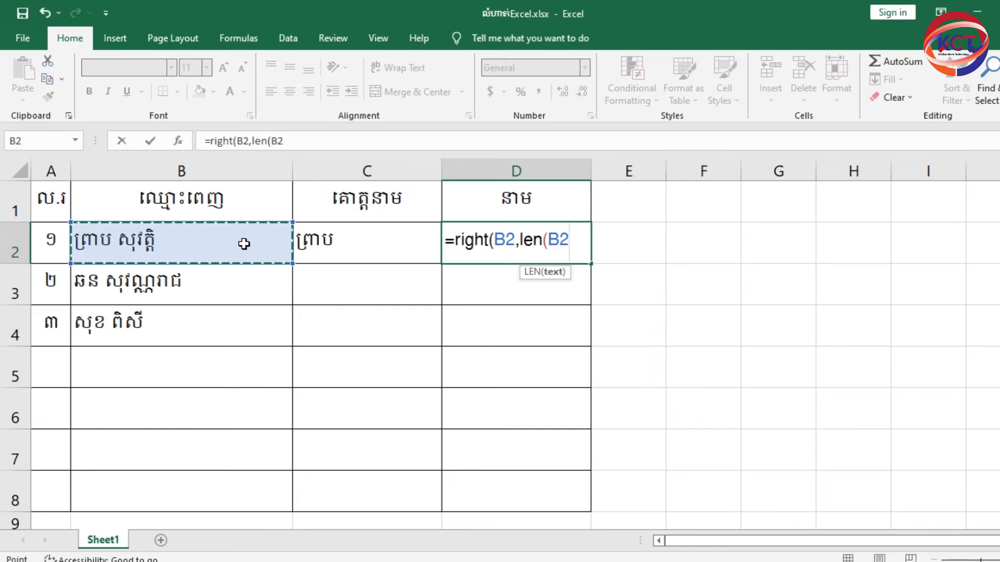
pyautogui.write(')')
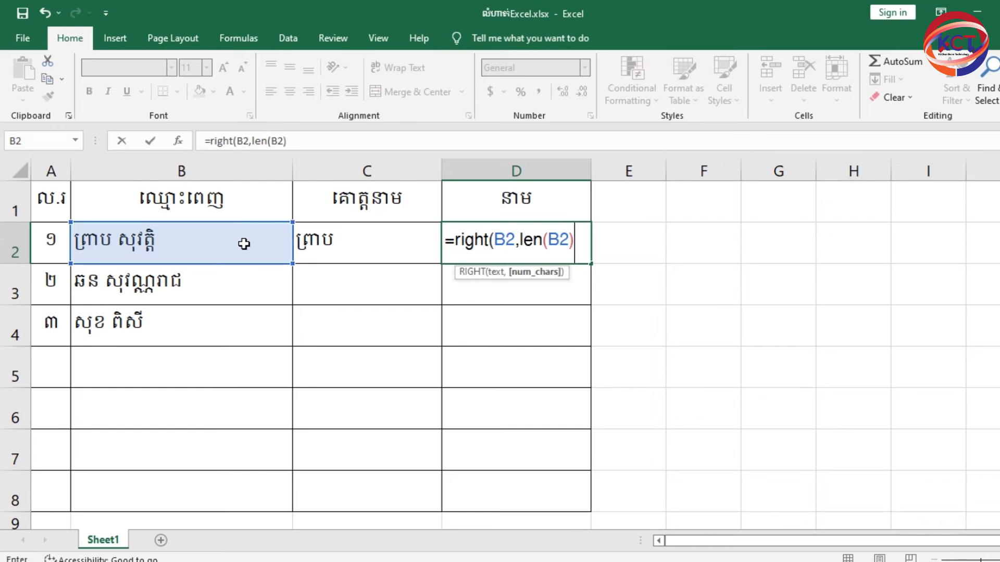
pyautogui.write('-s')
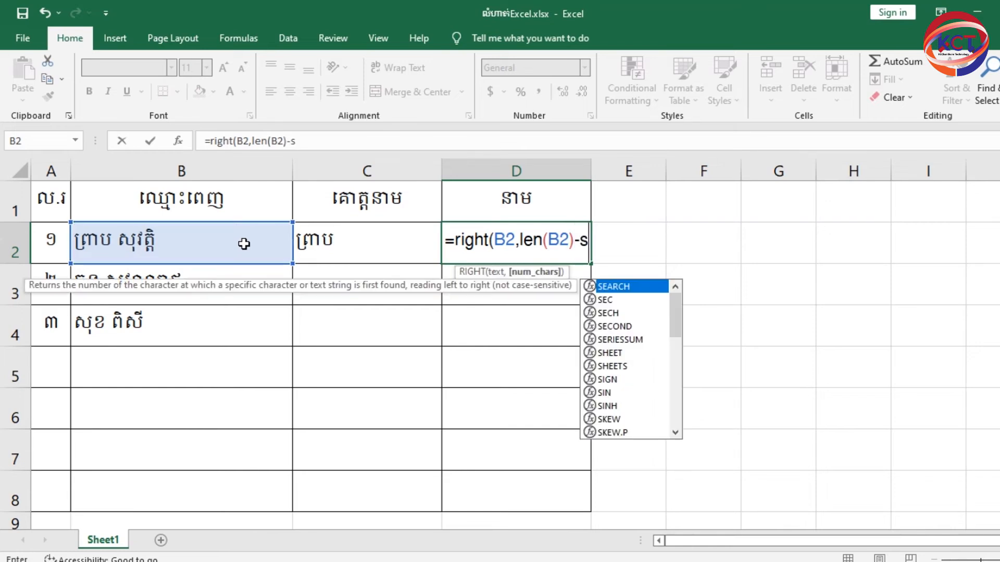
pyautogui.write('earc')
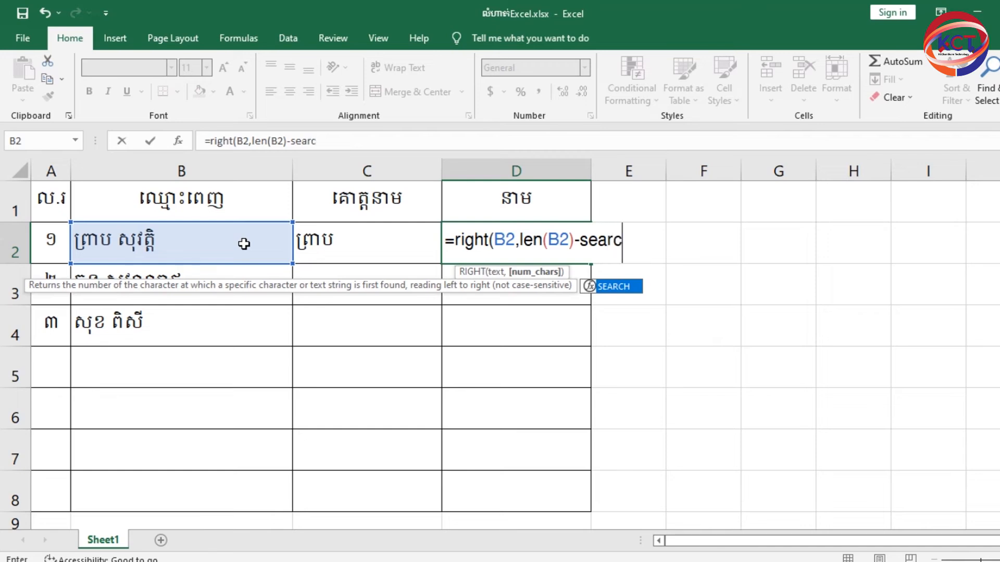
pyautogui.write('h(')
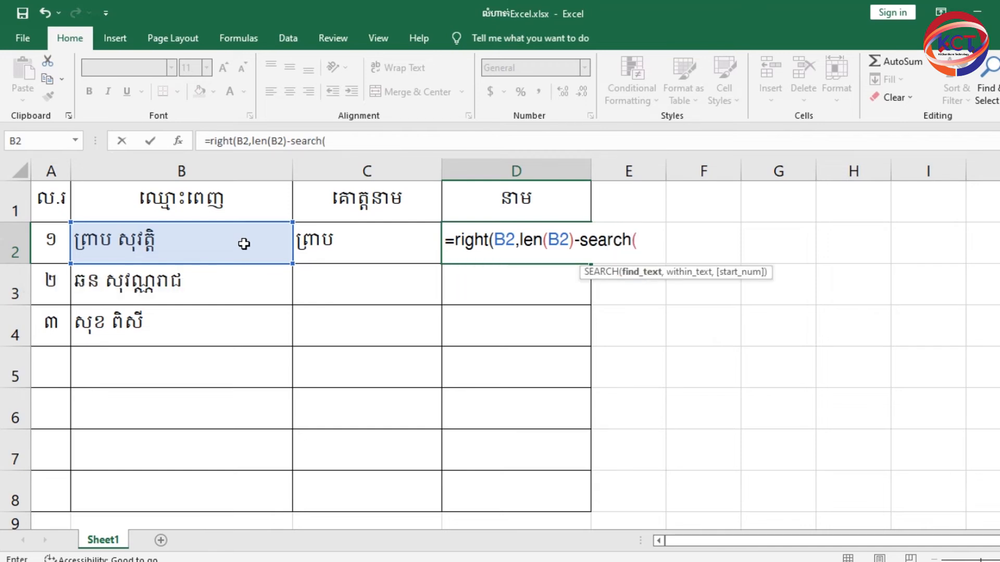
pyautogui.write('" "')
pyautogui.write(',')
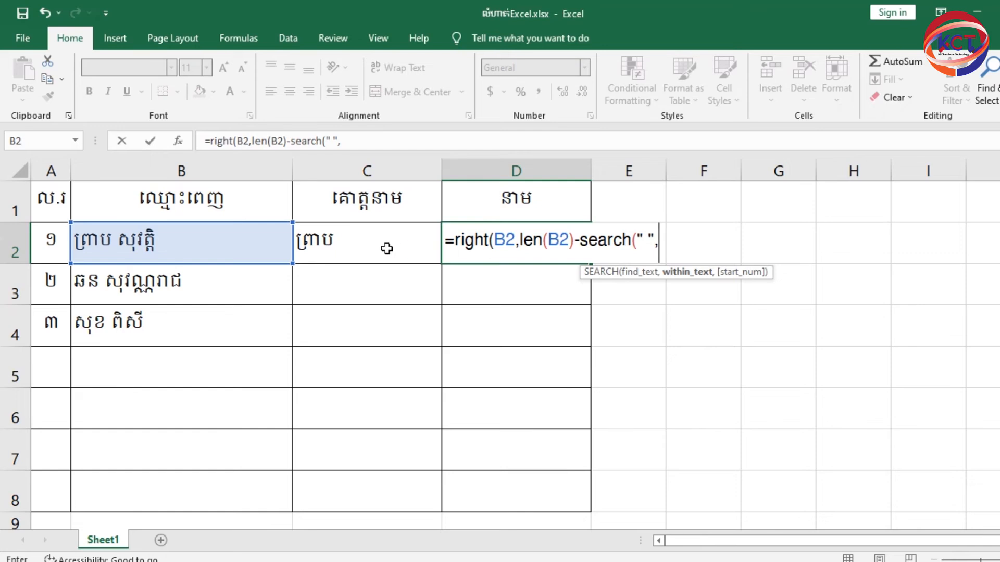
pyautogui.click(259, 242)
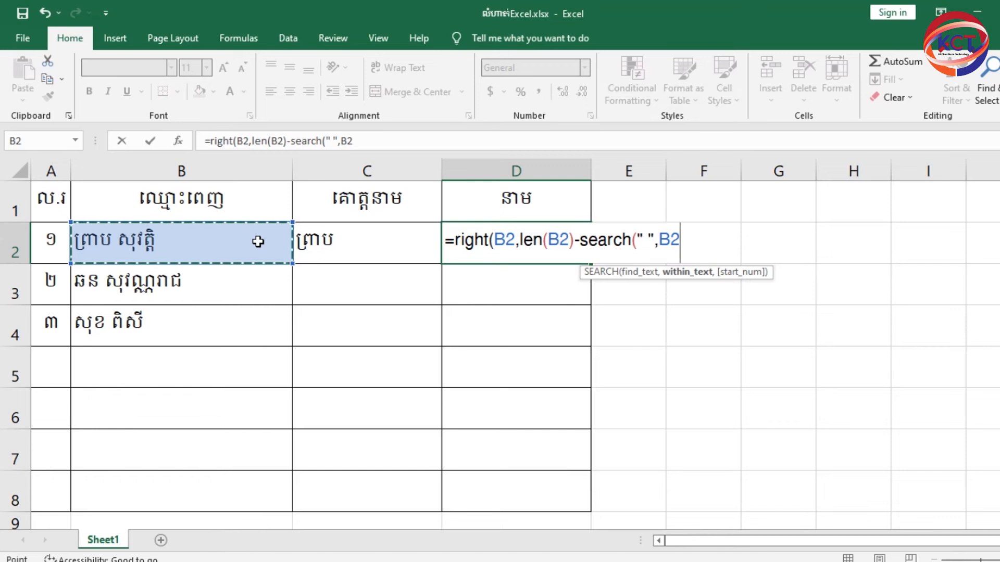
pyautogui.write('))')
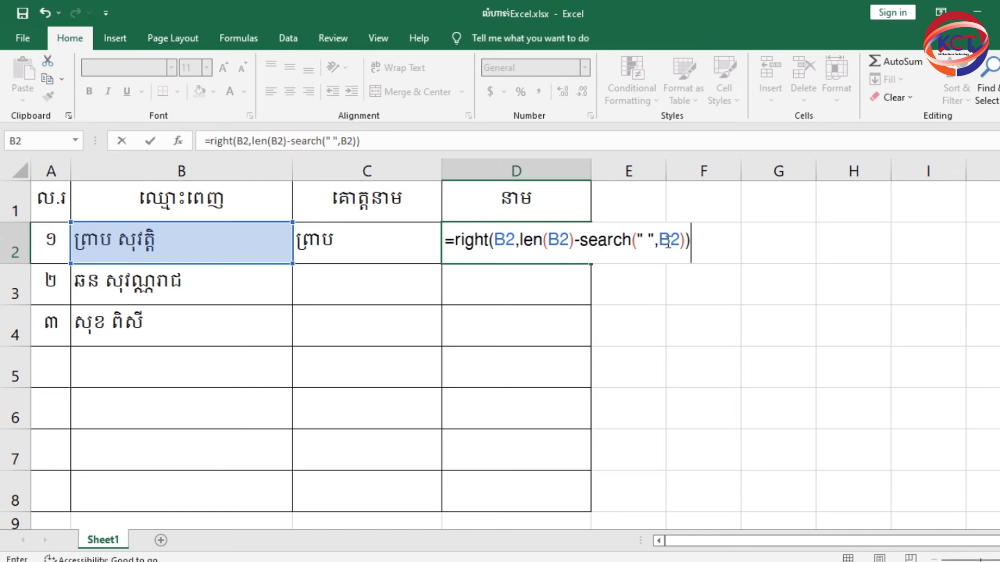
pyautogui.press('Return')
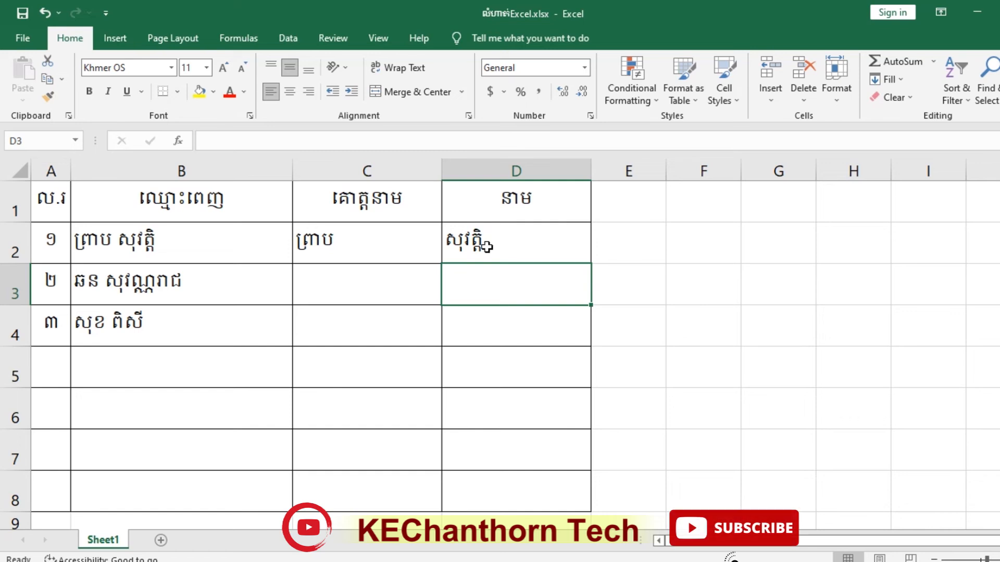
# Review the family name formula in C2 and the given name formula in D2
pyautogui.click(390, 238)
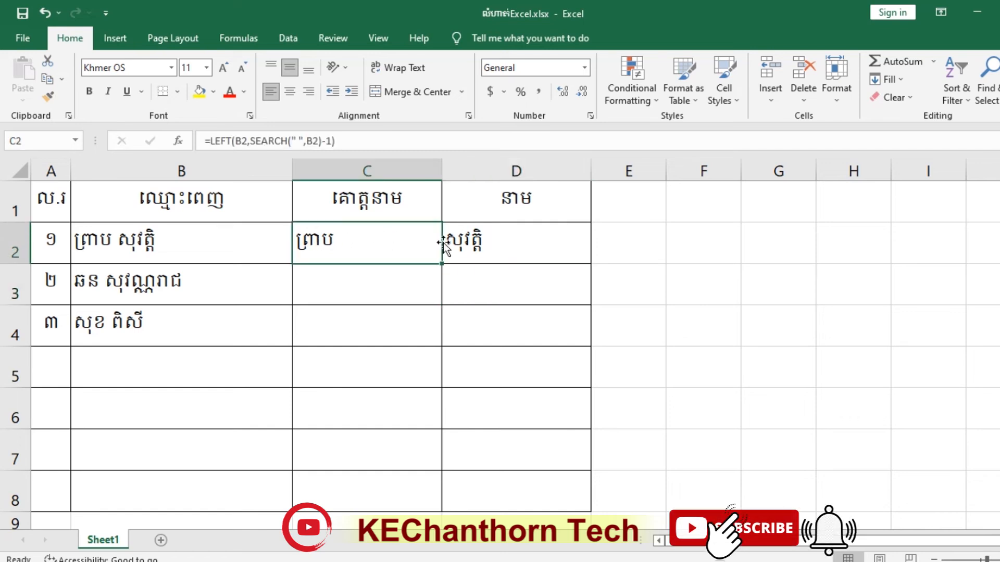
pyautogui.doubleClick(479, 240)
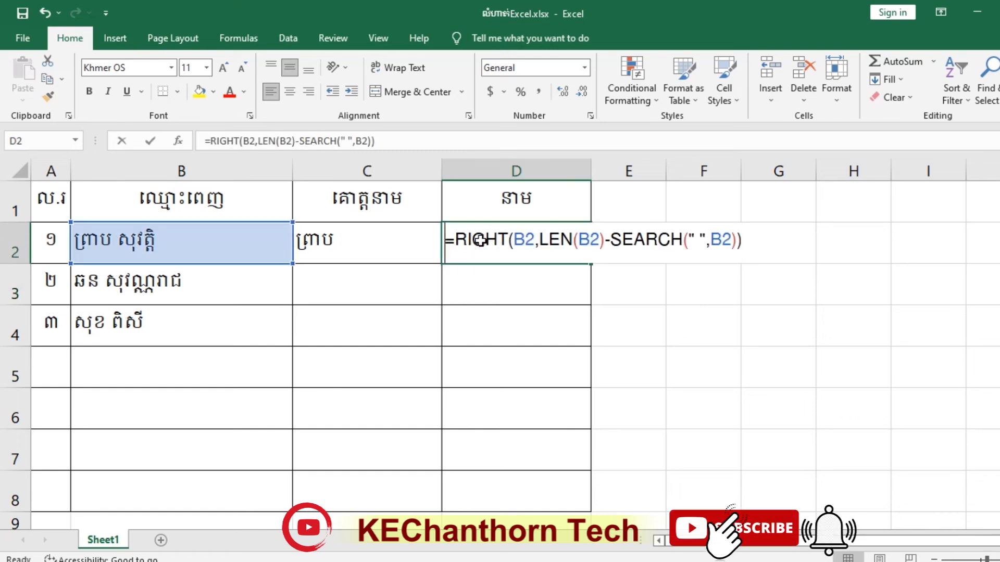
pyautogui.press('Return')
pyautogui.click(391, 241)
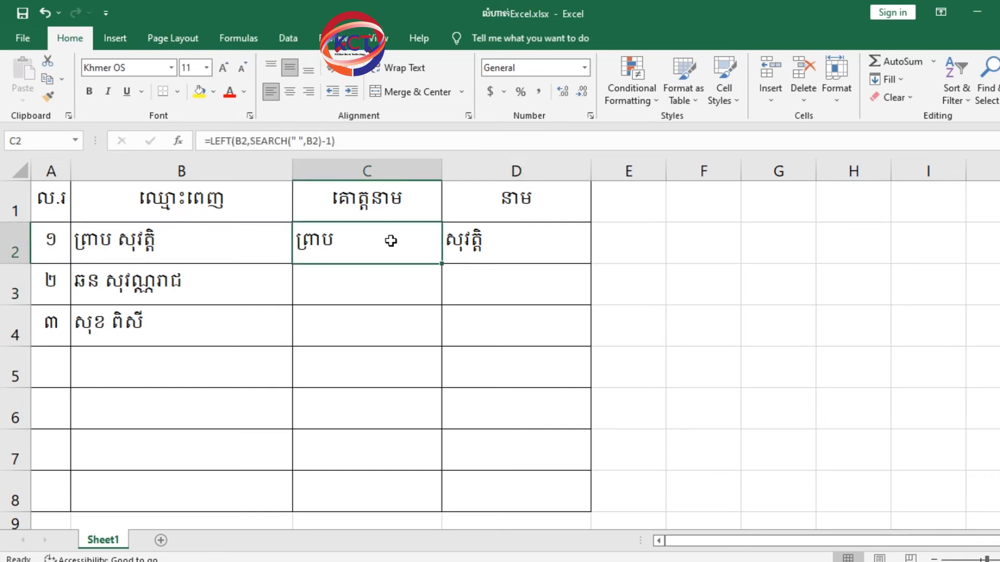
pyautogui.click(503, 245)
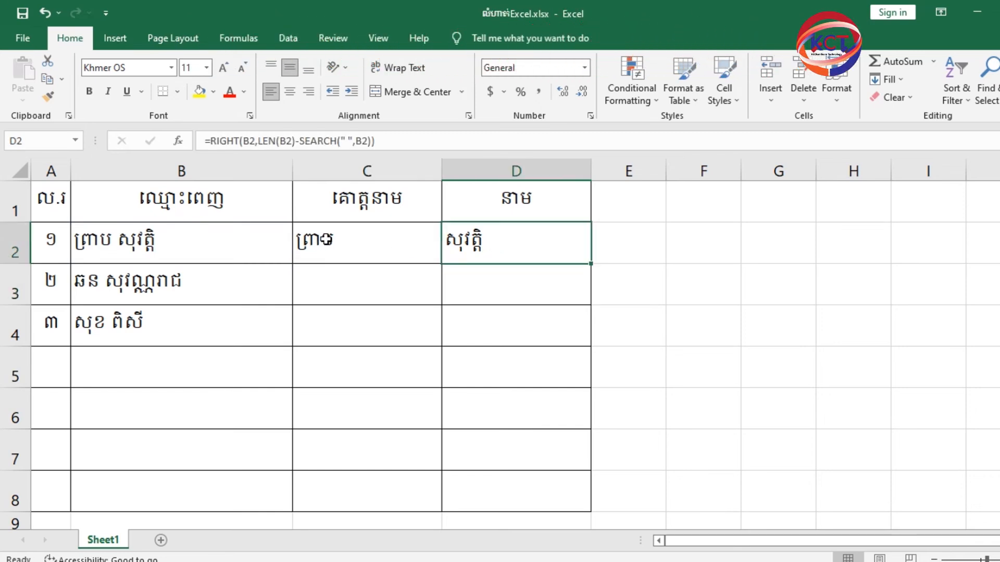
pyautogui.click(365, 240)
pyautogui.click(451, 239)
pyautogui.moveTo(591, 264); pyautogui.dragTo(587, 338)
pyautogui.click(586, 336)
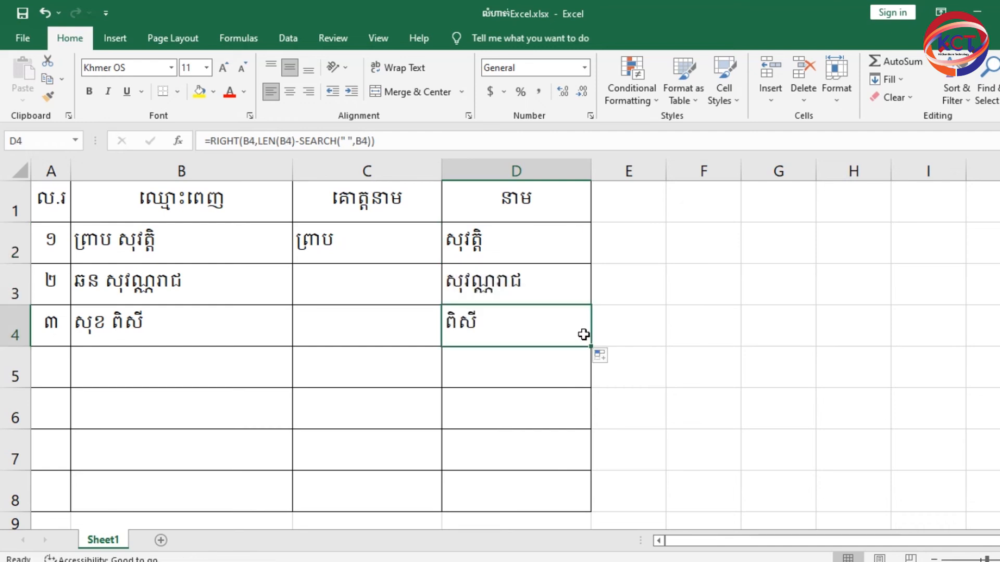
pyautogui.hotkey('ctrl', 'z')
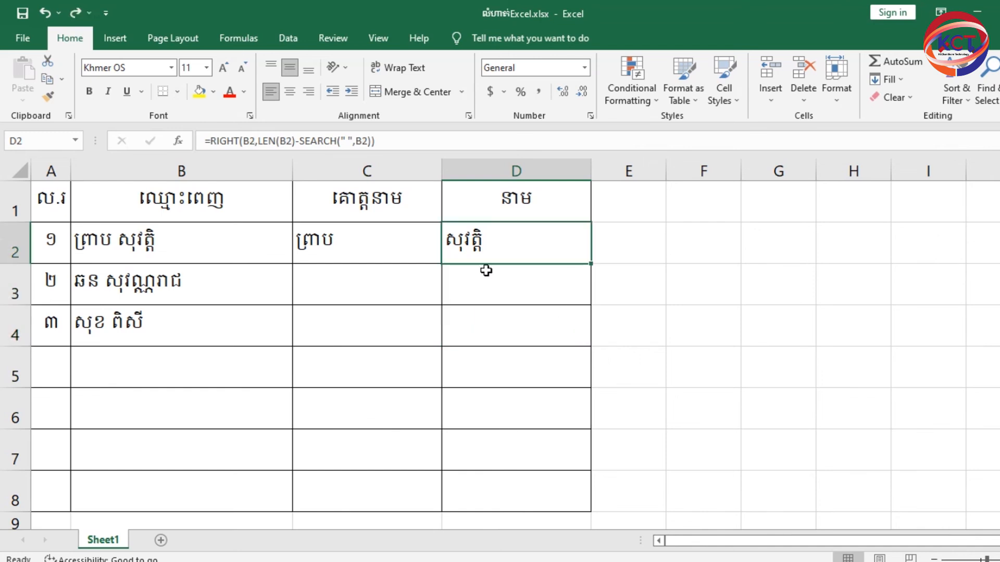
# Fill the family name and given name formulas from C2:D2 down together through row 4
pyautogui.moveTo(403, 245); pyautogui.dragTo(482, 242)
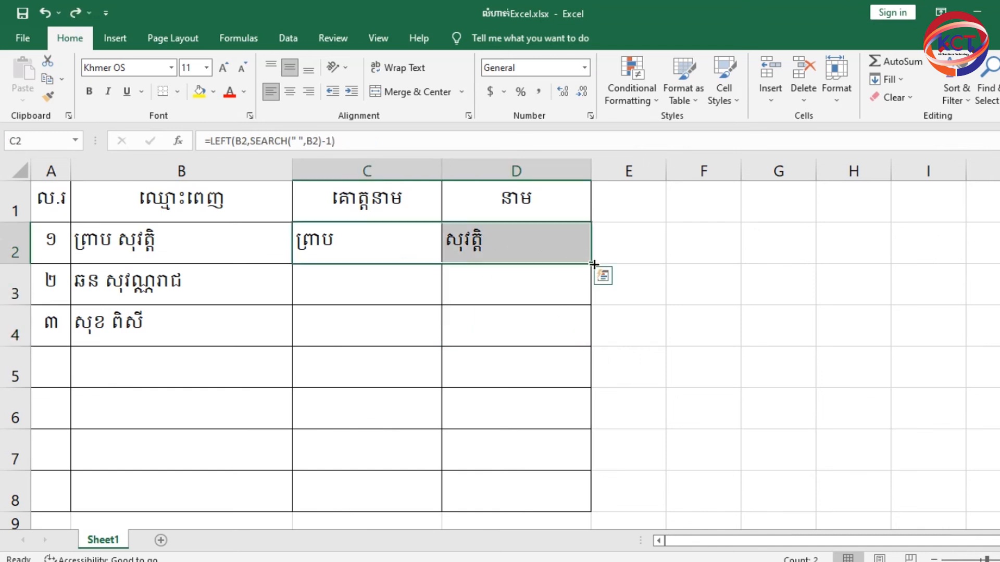
pyautogui.moveTo(594, 265); pyautogui.dragTo(595, 329)
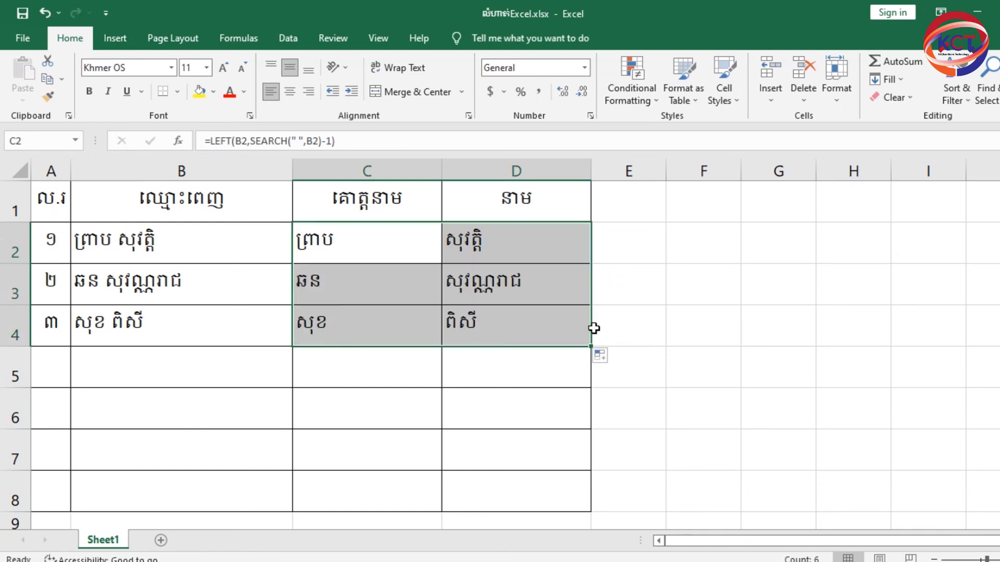
# Check the split family and given names and their formulas in cells C2 through D4
pyautogui.click(408, 239)
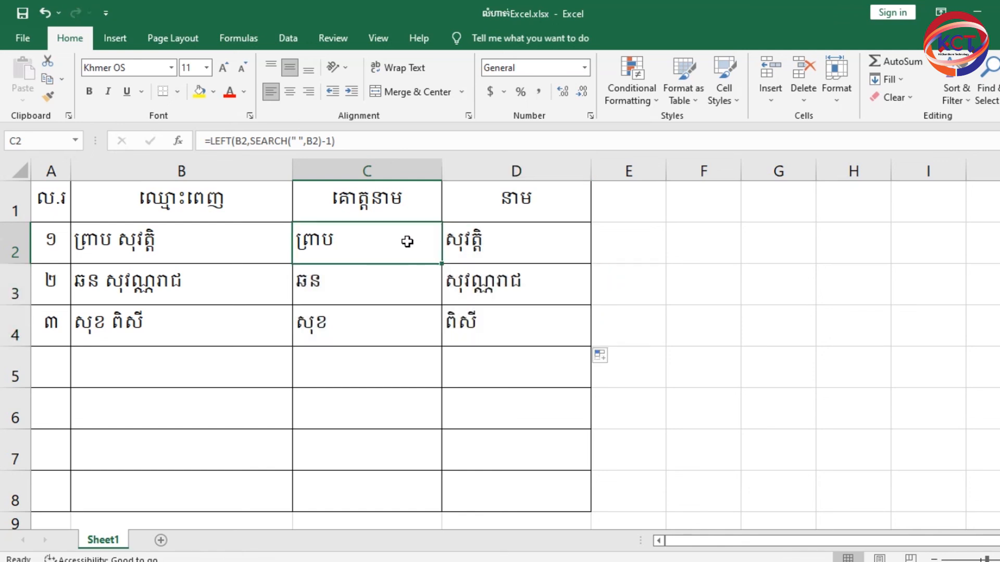
pyautogui.click(468, 238)
pyautogui.click(402, 276)
pyautogui.click(453, 291)
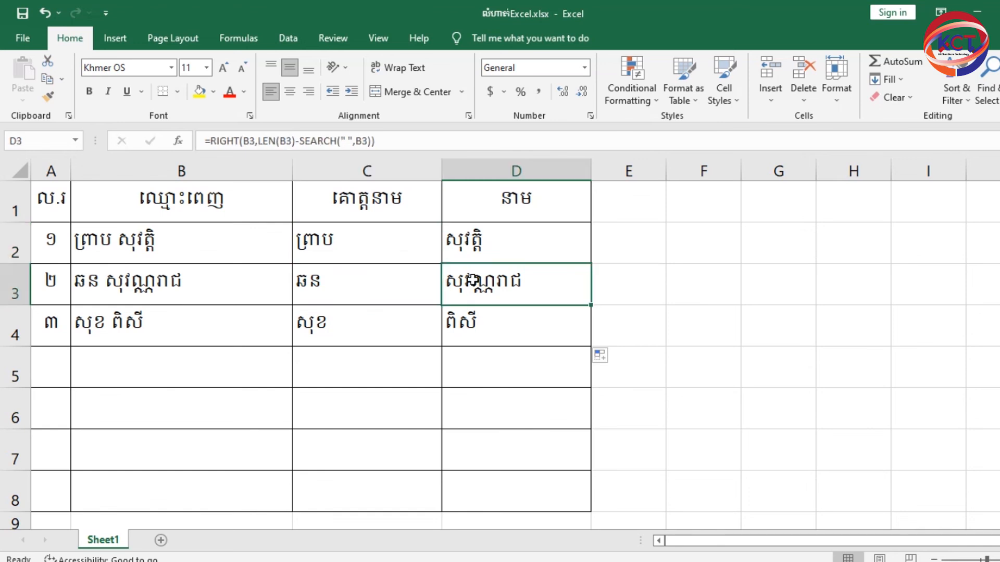
pyautogui.click(414, 324)
pyautogui.click(479, 322)
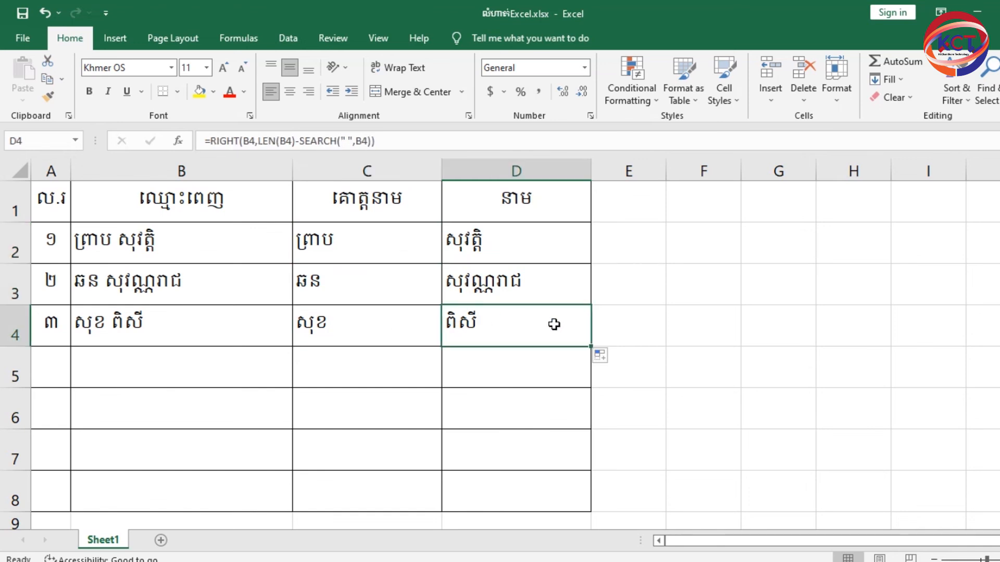